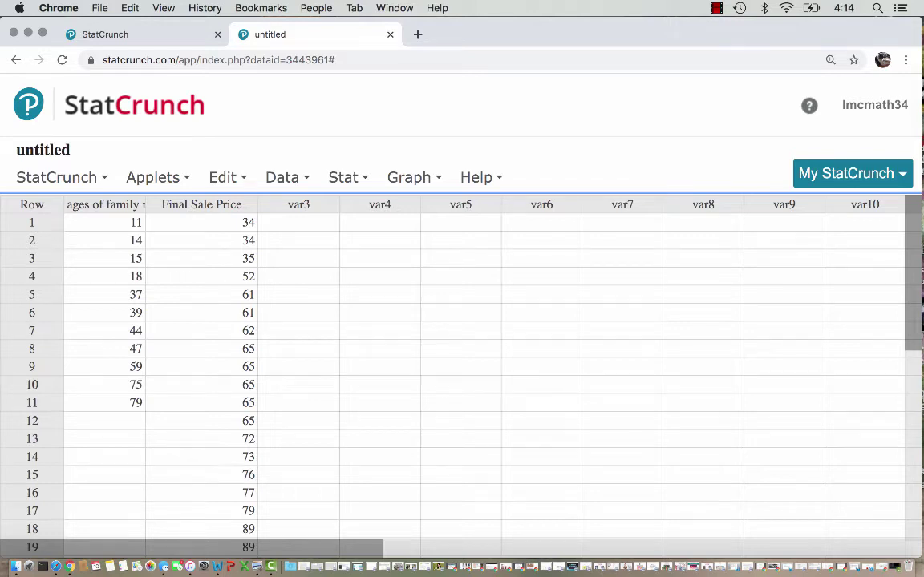
# Scroll through the family ages and Final Sale Price columns to review the data.
pyautogui.scroll(-3, 461, 377)
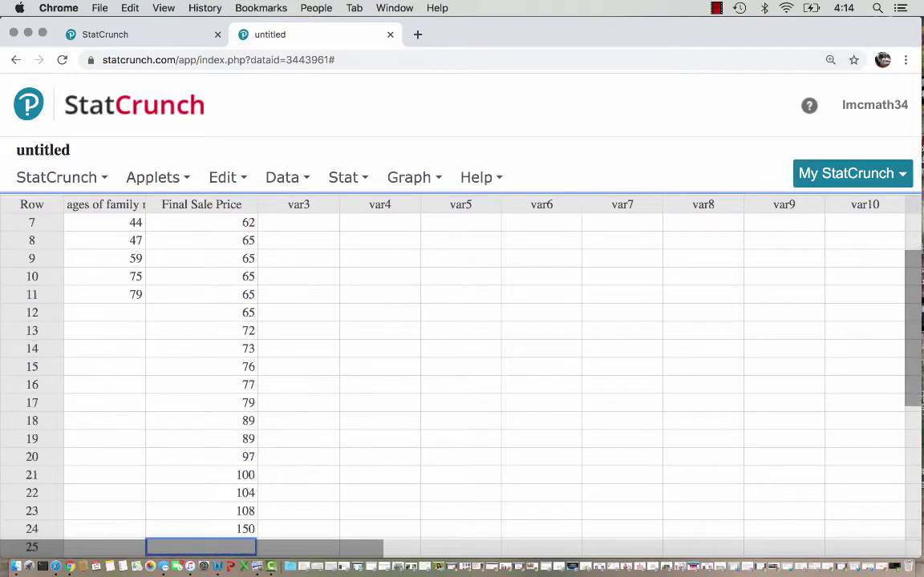
pyautogui.scroll(-1, 461, 376)
pyautogui.scroll(4, 461, 377)
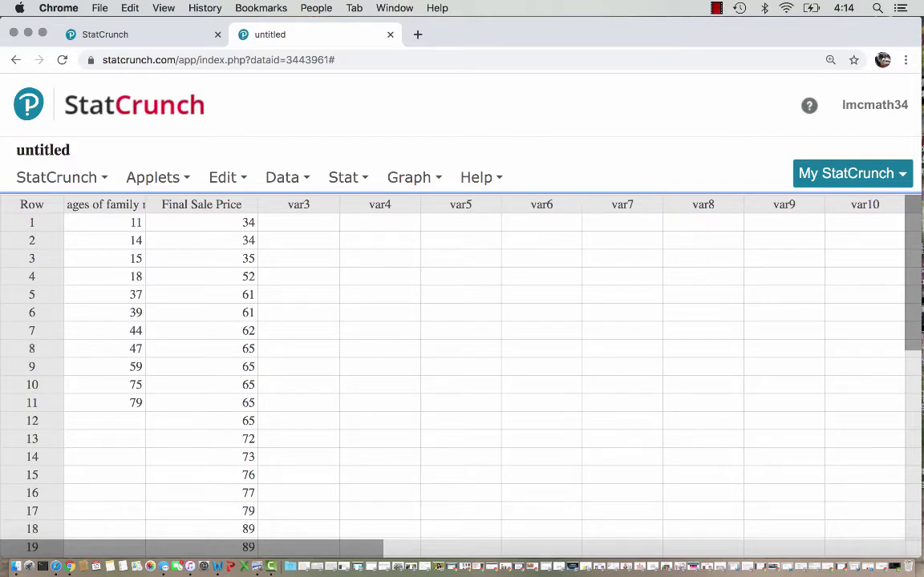
pyautogui.scroll(-3, 461, 377)
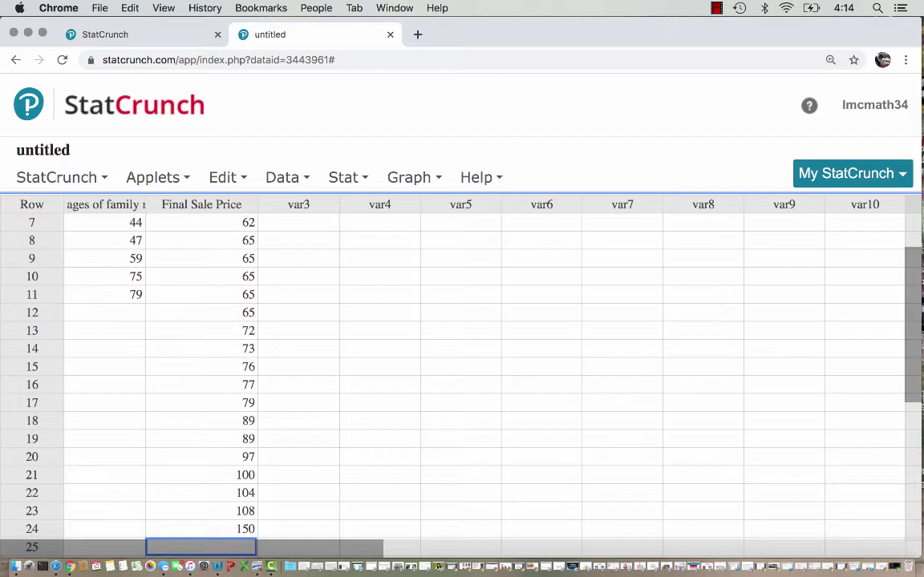
pyautogui.scroll(3, 462, 376)
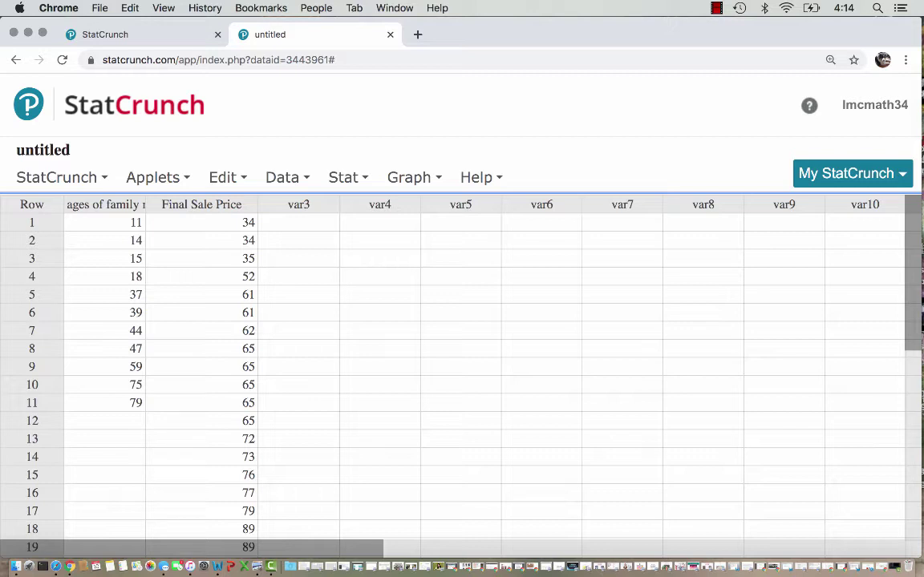
# Set up a Final Sale Price stem-and-leaf plot with leaf unit 1 and no outlier trimming.
pyautogui.click(409, 177)
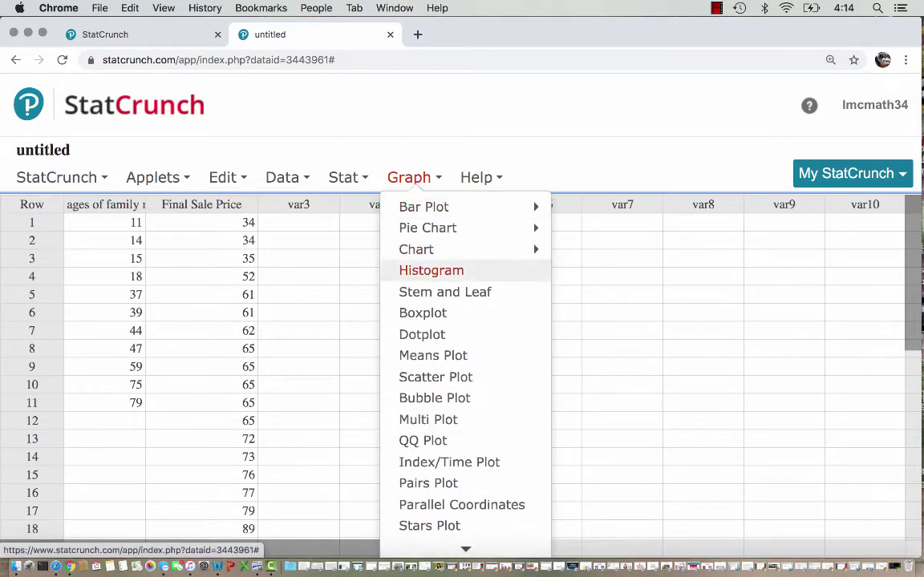
pyautogui.click(445, 292)
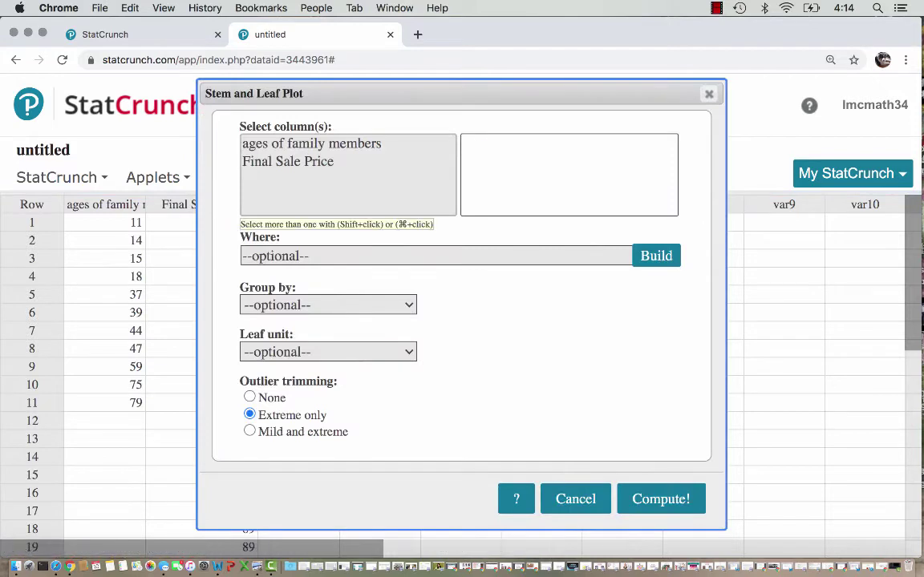
pyautogui.click(287, 161)
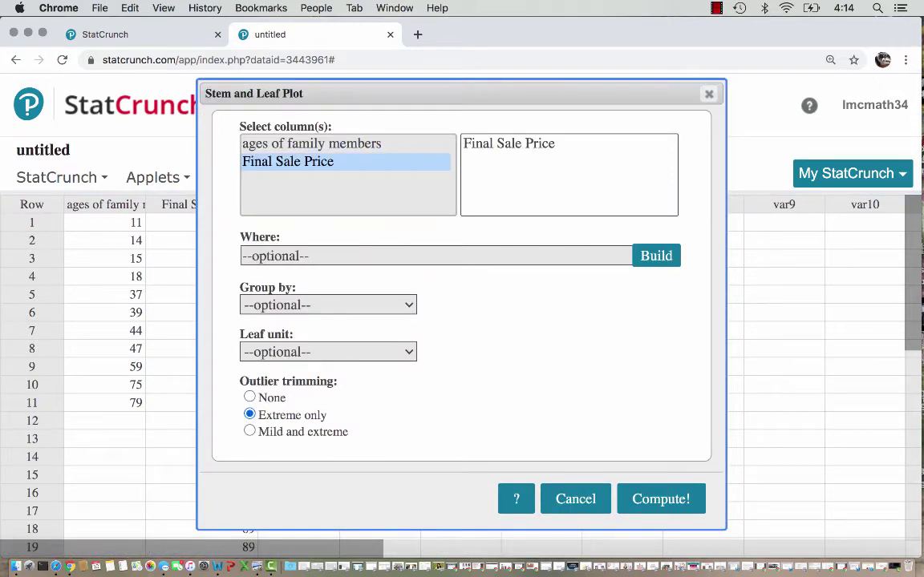
pyautogui.click(249, 397)
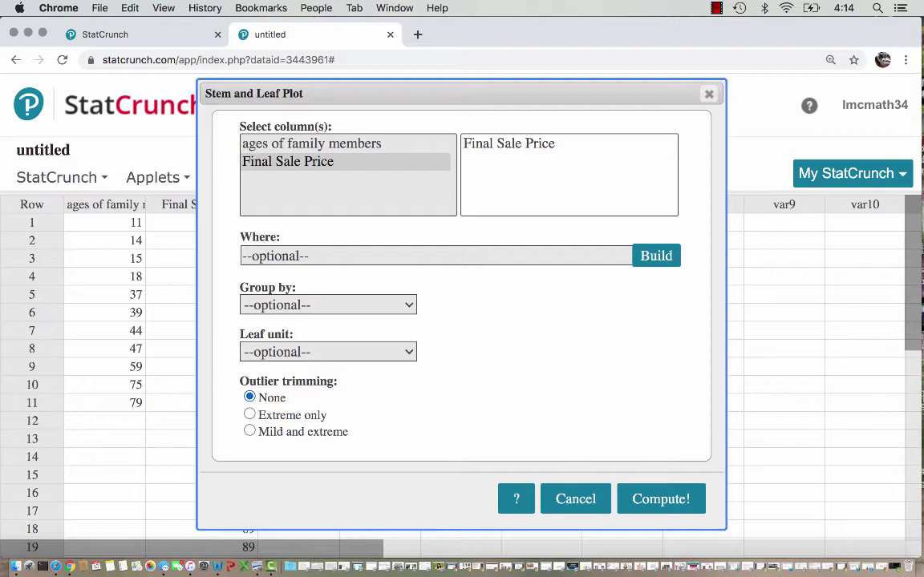
pyautogui.click(328, 352)
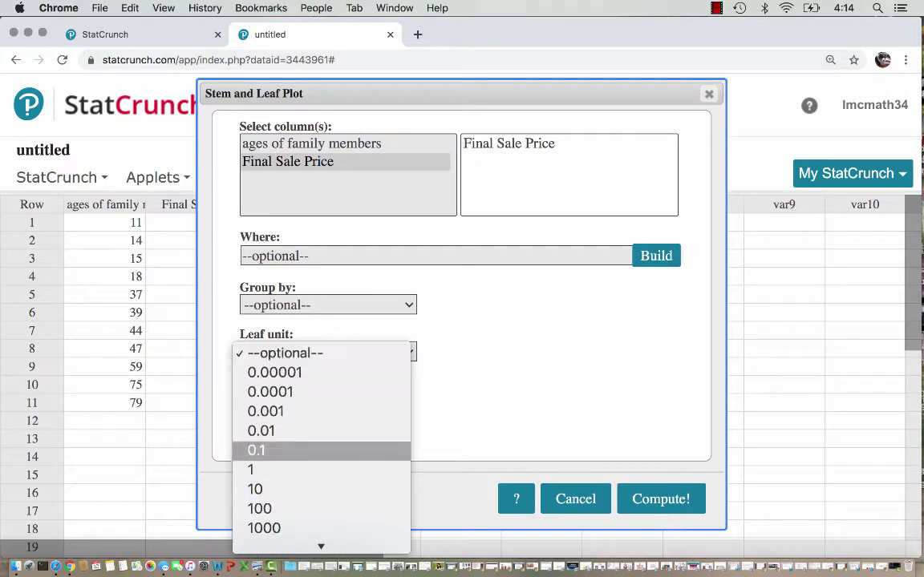
pyautogui.click(264, 470)
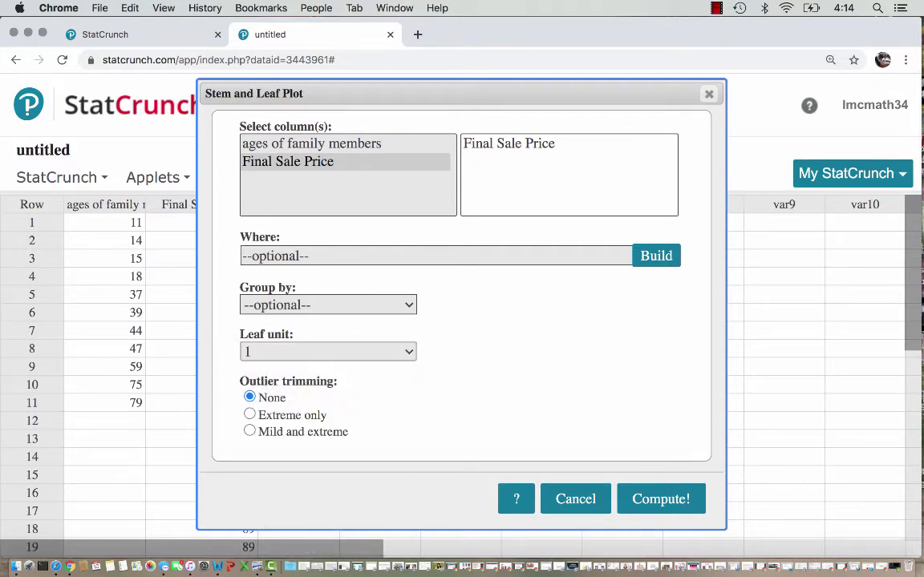
# Compute the stem-and-leaf plot and place its window at the left edge, scrolled to the 15 stem.
pyautogui.click(660, 498)
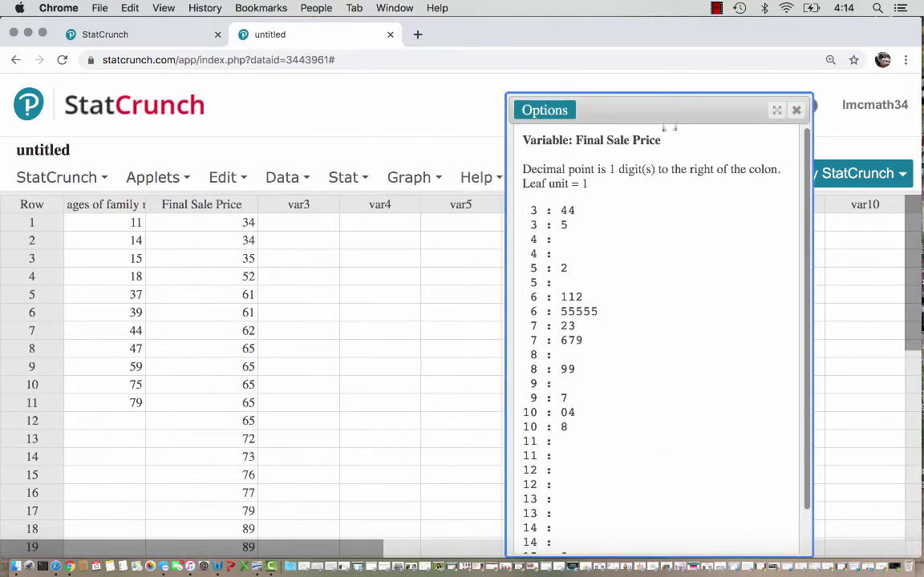
pyautogui.moveTo(660, 116); pyautogui.dragTo(505, 98)
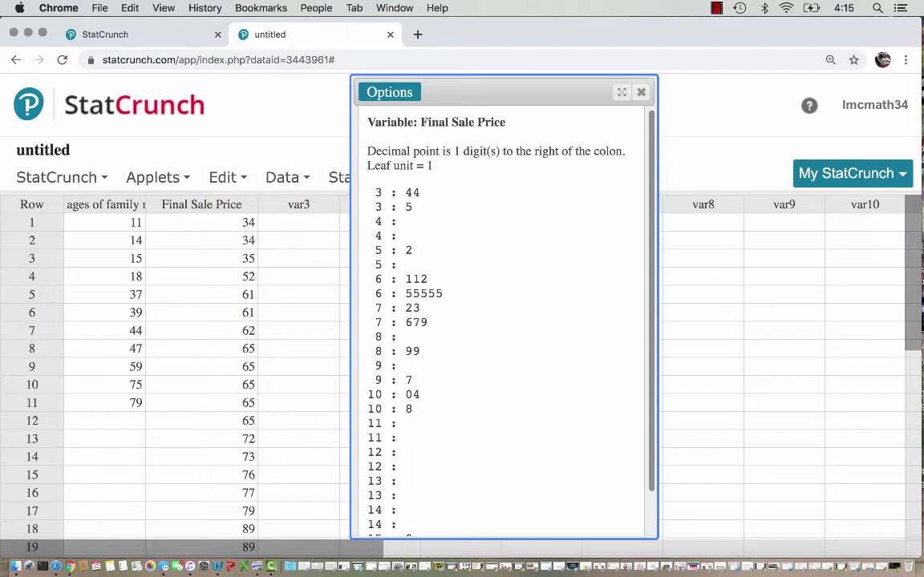
pyautogui.scroll(-1, 504, 321)
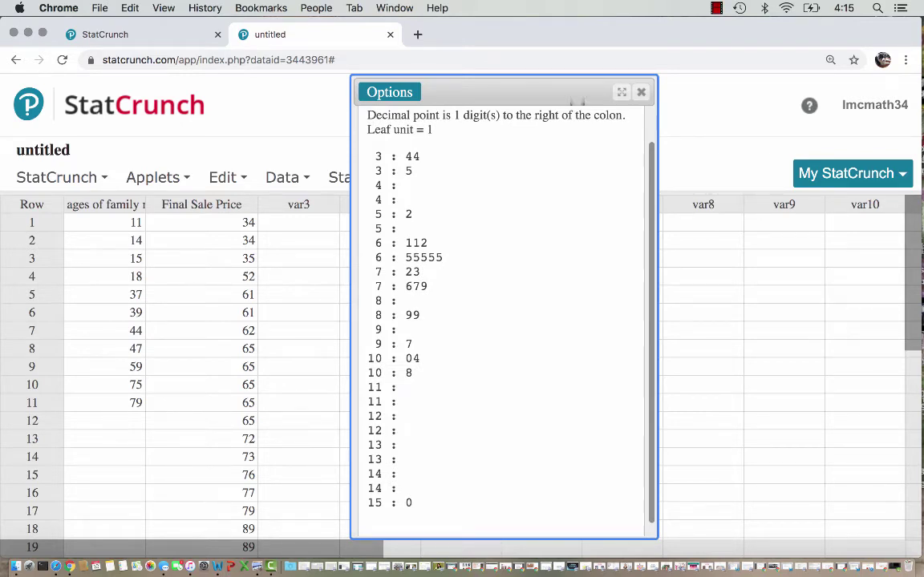
pyautogui.moveTo(552, 90); pyautogui.dragTo(234, 88)
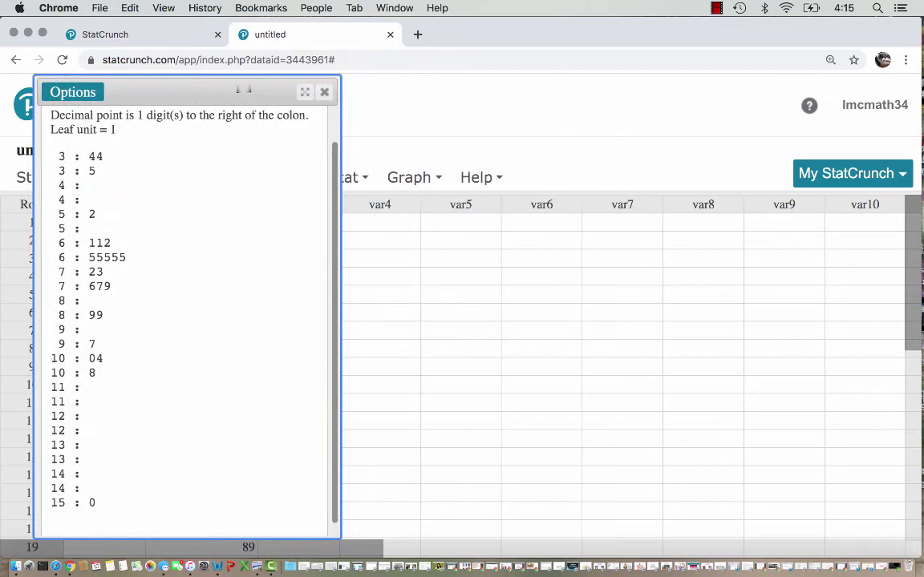
# Draw a frequency histogram of Final Sale Price with bins starting at 30 and width 5.
pyautogui.click(409, 177)
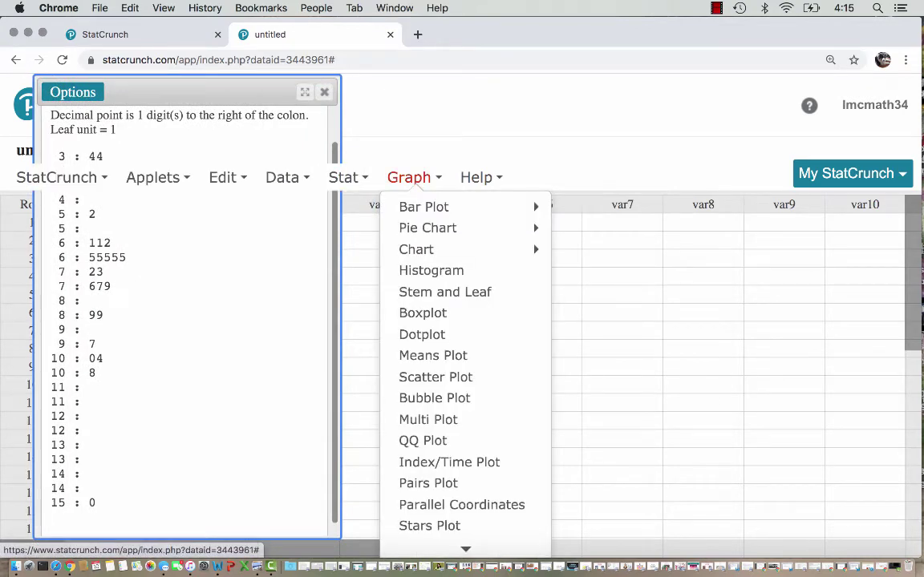
pyautogui.click(431, 270)
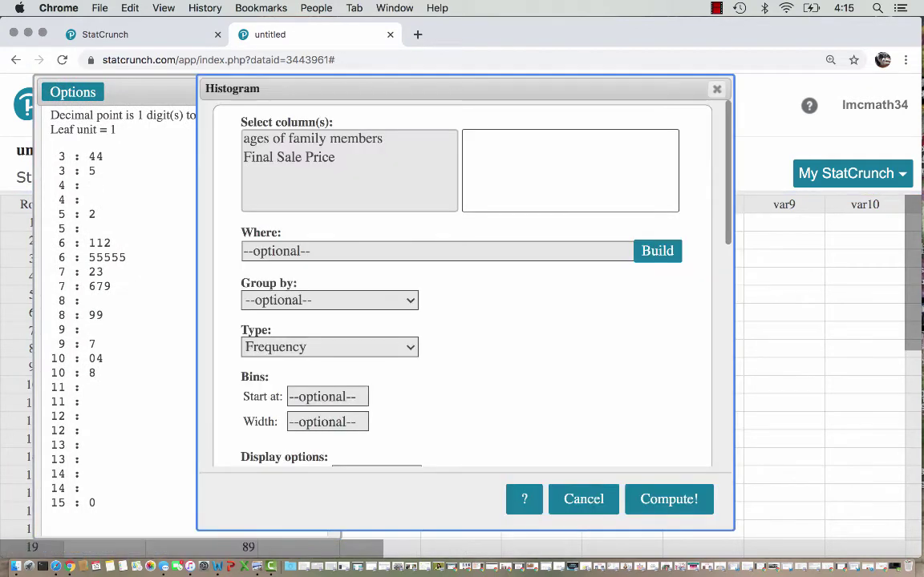
pyautogui.click(288, 157)
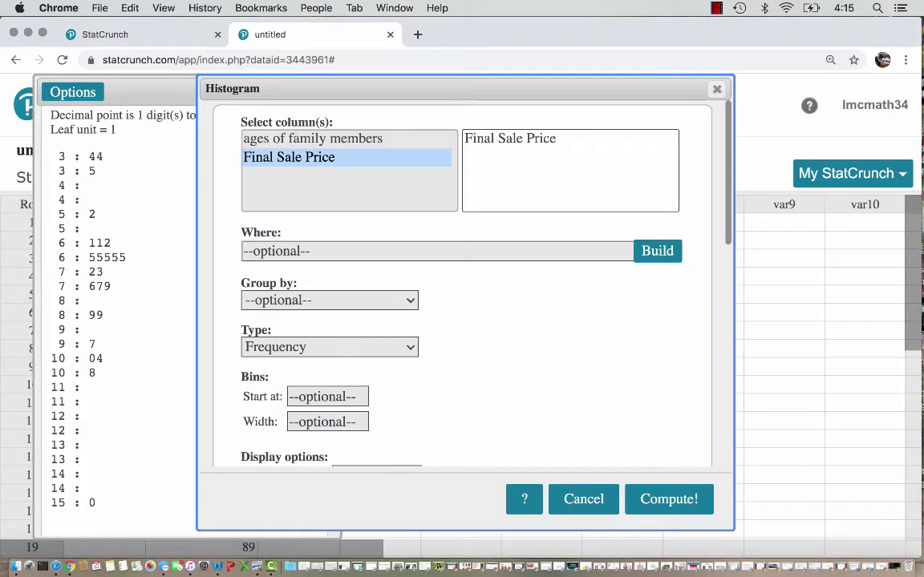
pyautogui.click(327, 396)
pyautogui.write('30')
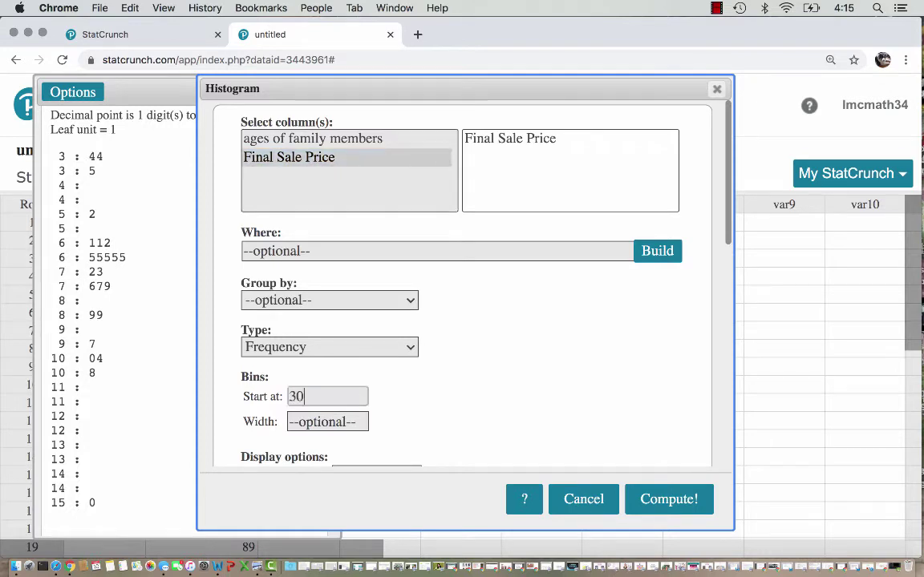
pyautogui.press('Tab')
pyautogui.write('5')
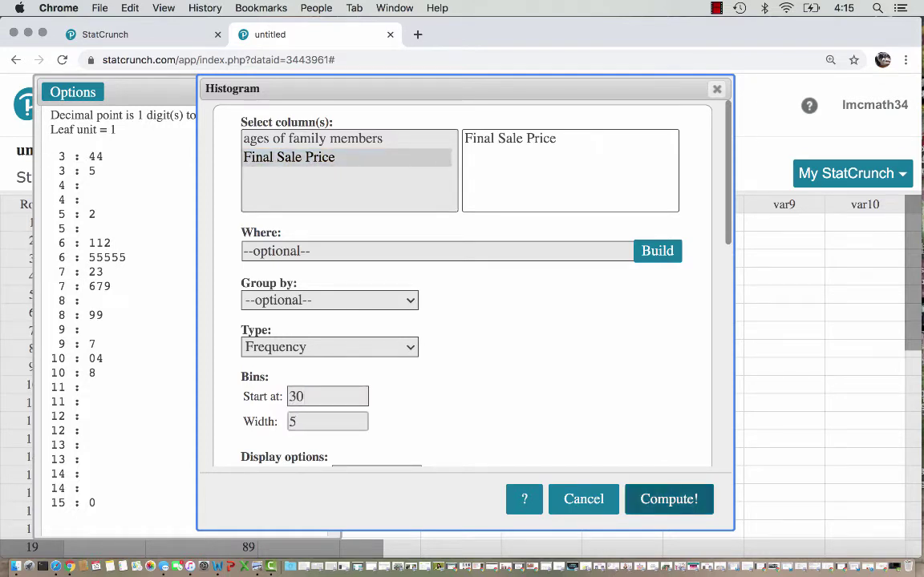
pyautogui.click(669, 499)
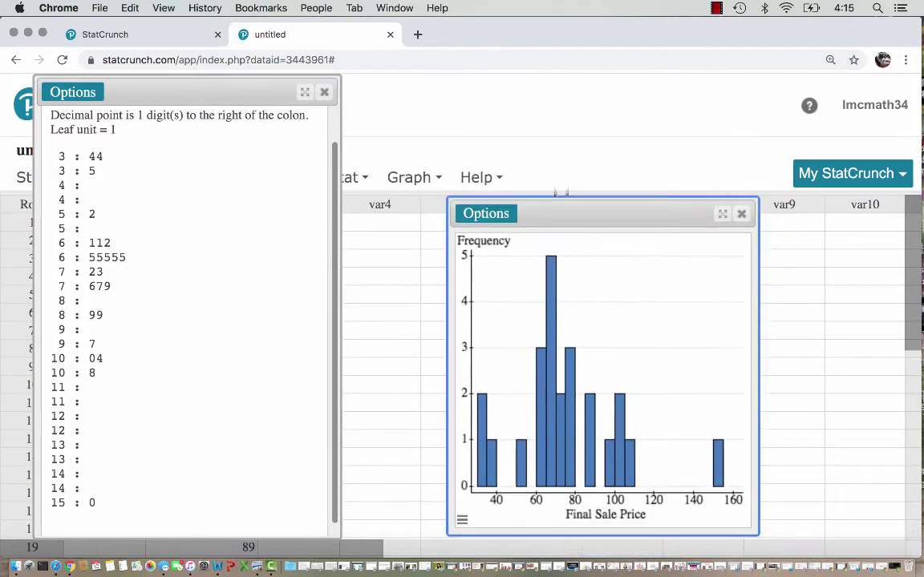
# Move the histogram up-left, widen it, and shift the stem-and-leaf window next to it.
pyautogui.moveTo(562, 193); pyautogui.dragTo(462, 96)
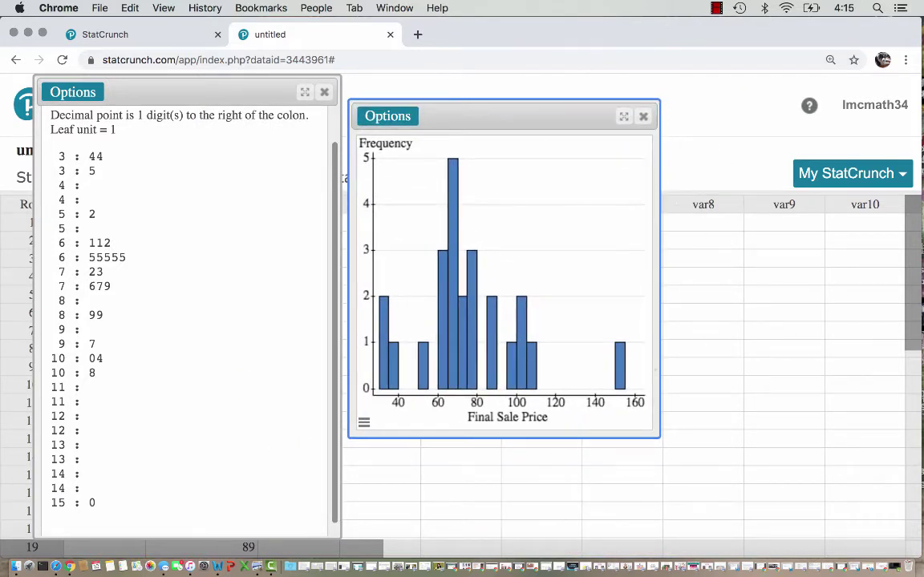
pyautogui.moveTo(658, 436); pyautogui.dragTo(897, 436)
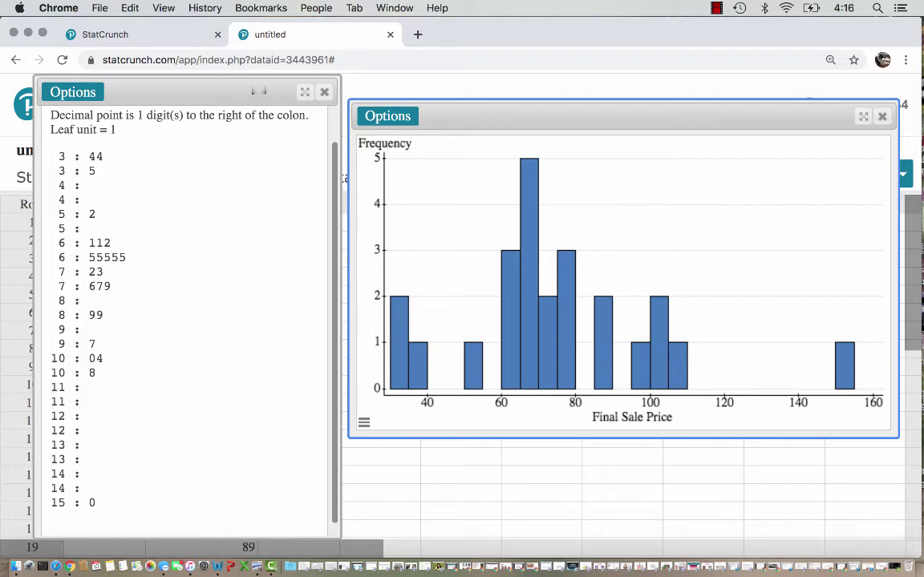
pyautogui.moveTo(261, 85); pyautogui.dragTo(378, 83)
# Recompute the Final Sale Price stem-and-leaf plot with leaf unit 10 and move it up-left.
pyautogui.click(190, 92)
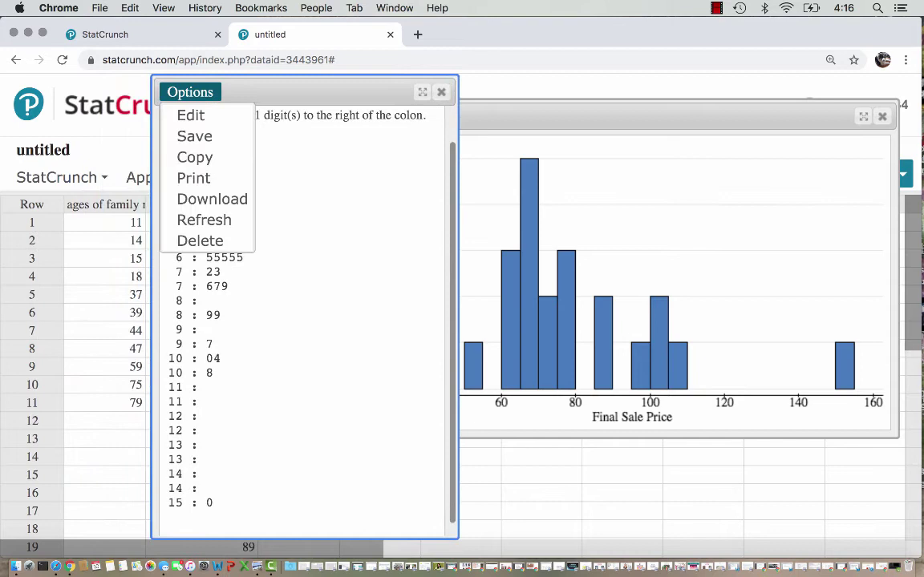
pyautogui.click(190, 114)
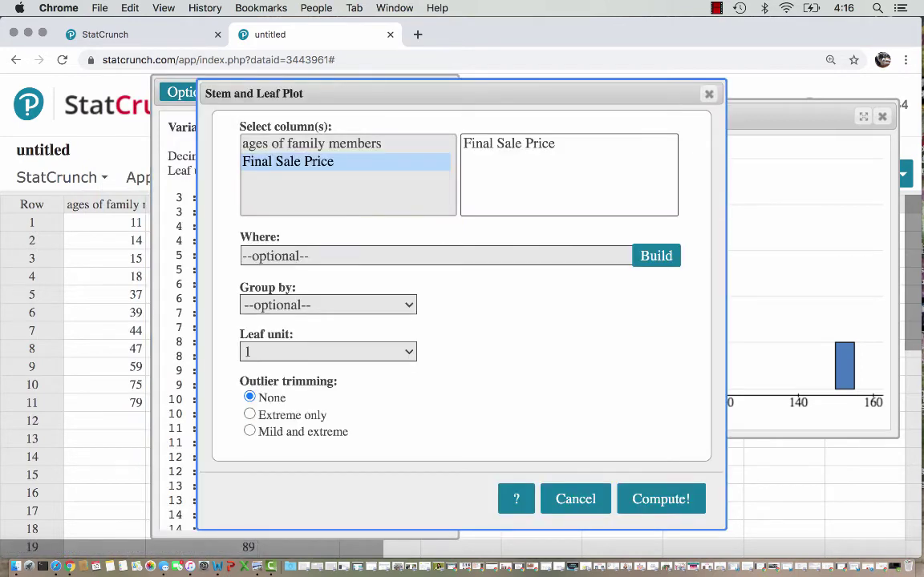
pyautogui.click(328, 352)
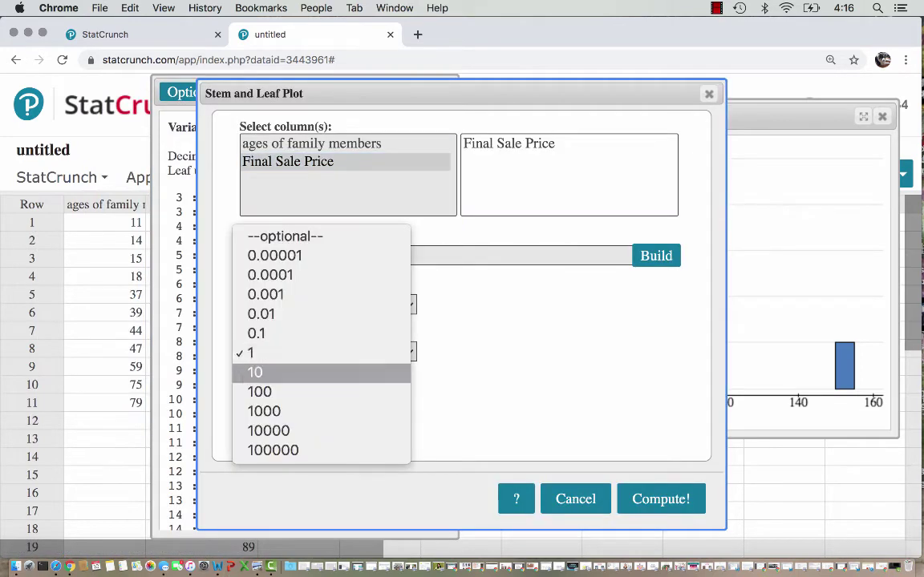
pyautogui.click(264, 372)
pyautogui.click(660, 499)
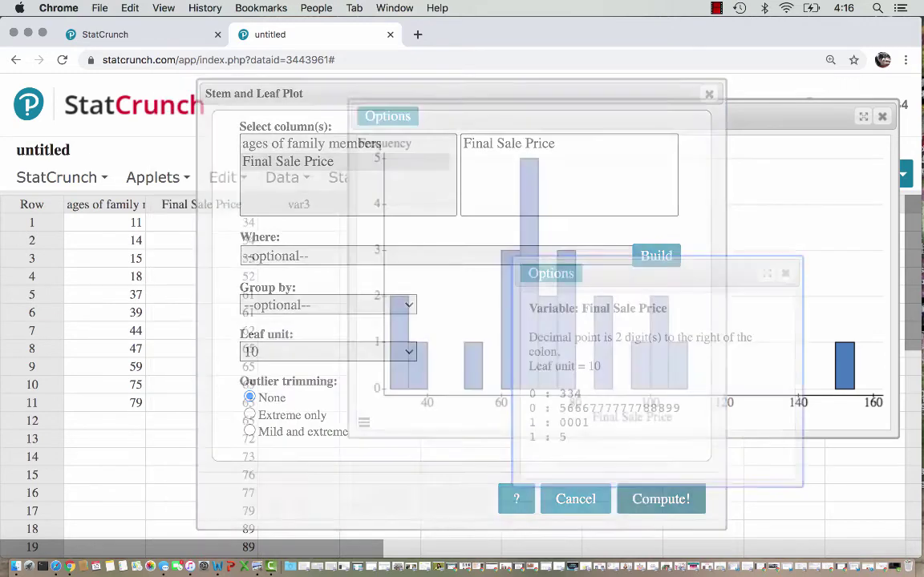
pyautogui.moveTo(596, 272); pyautogui.dragTo(154, 140)
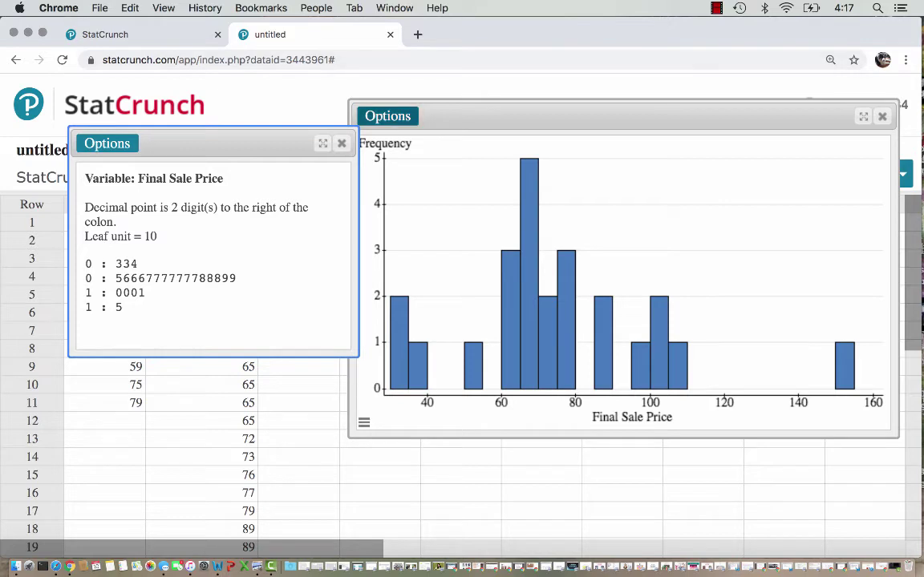
# Redraw the histogram with bins starting at 0 and width 50, placed beside the stem plot.
pyautogui.click(625, 116)
pyautogui.click(388, 116)
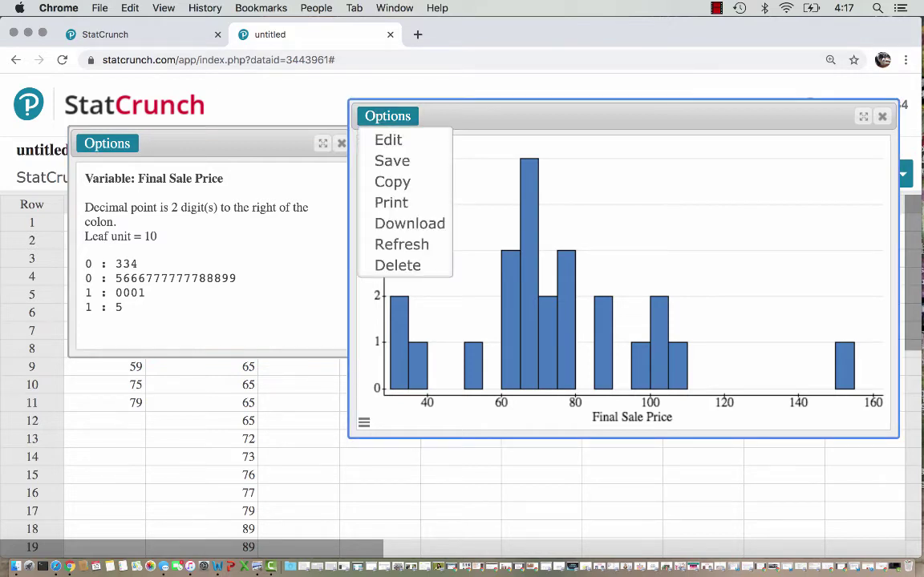
pyautogui.click(387, 139)
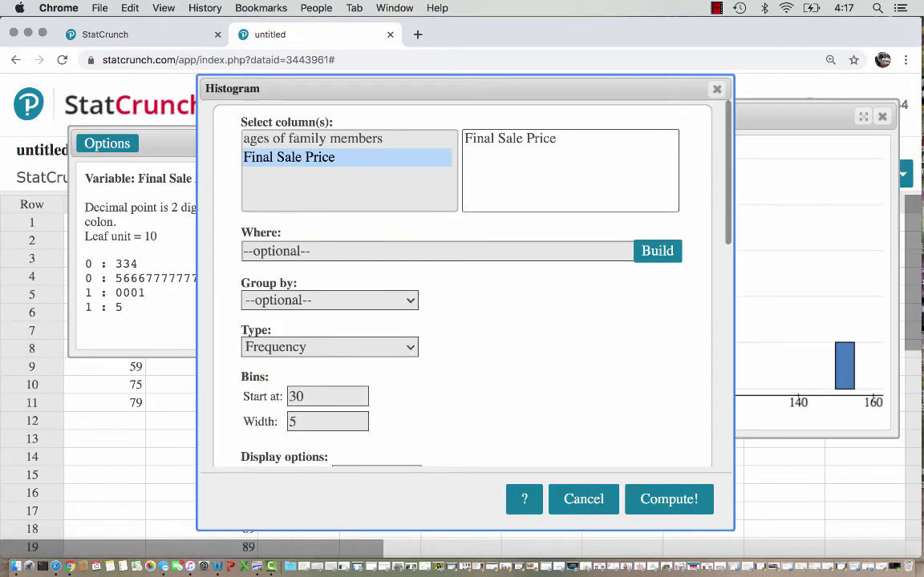
pyautogui.click(321, 396)
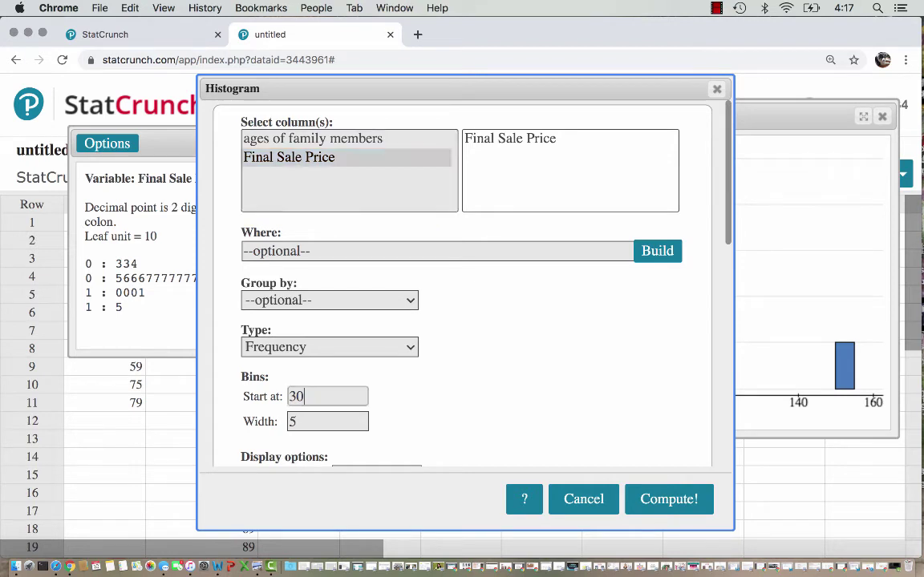
pyautogui.press('BackSpace')
pyautogui.press('BackSpace')
pyautogui.write('0')
pyautogui.press('Tab')
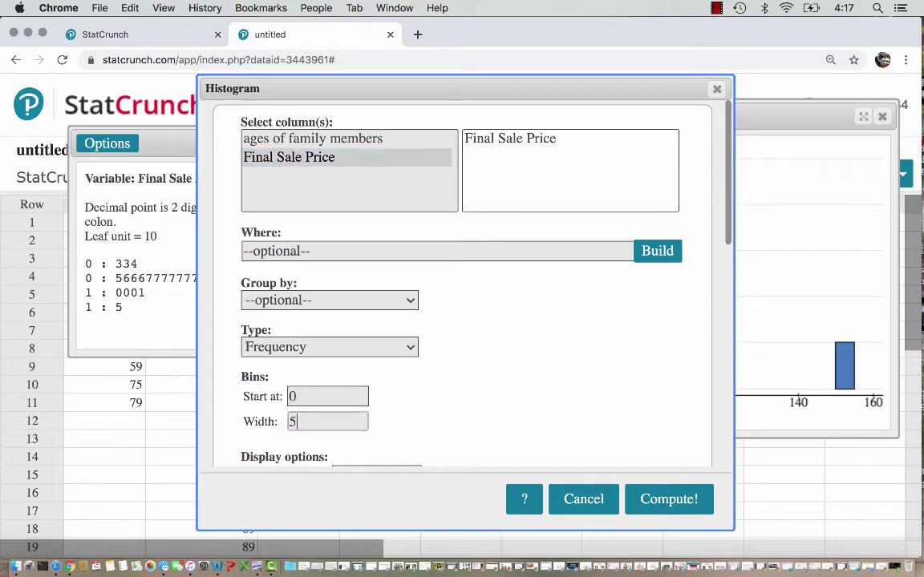
pyautogui.write('0')
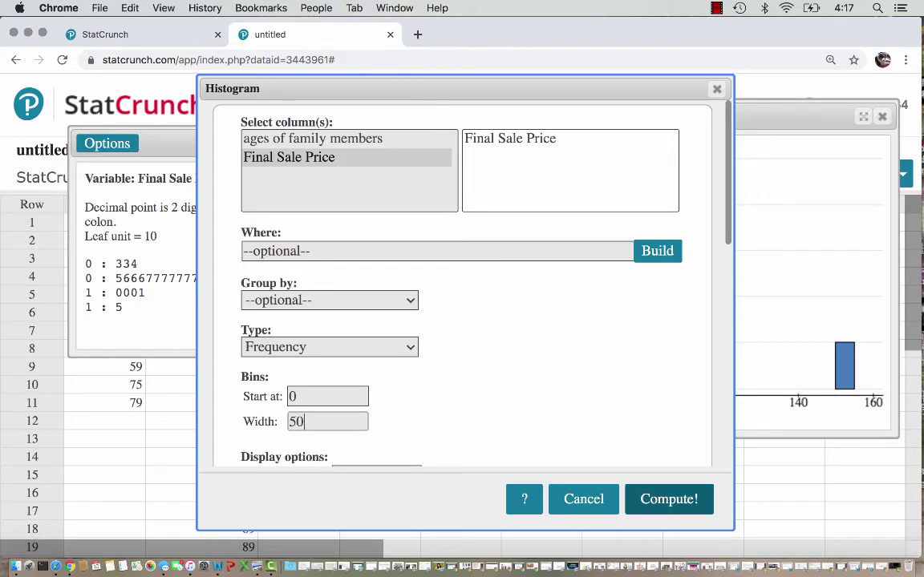
pyautogui.click(668, 498)
pyautogui.moveTo(614, 247); pyautogui.dragTo(528, 138)
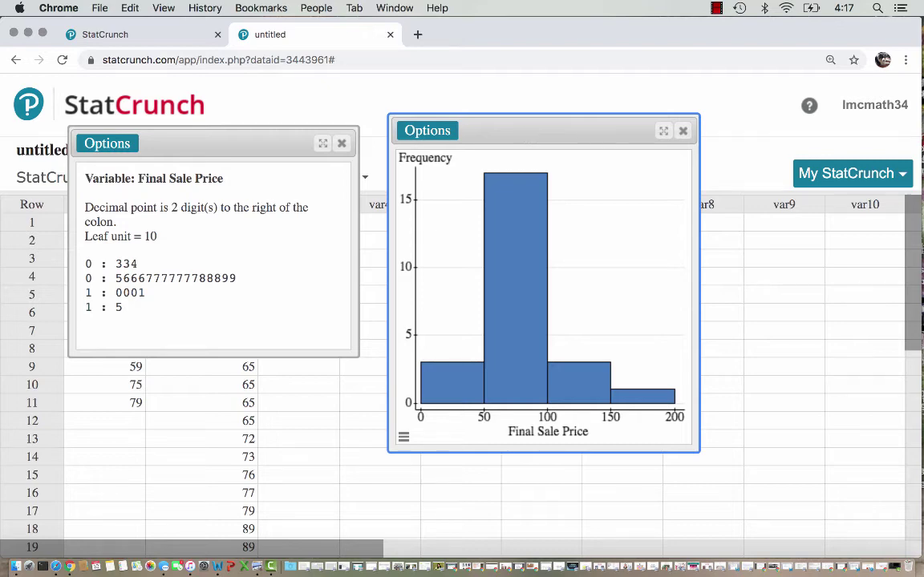
# Recompute the stem-and-leaf plot trimming extreme outliers only, and move it left.
pyautogui.click(200, 144)
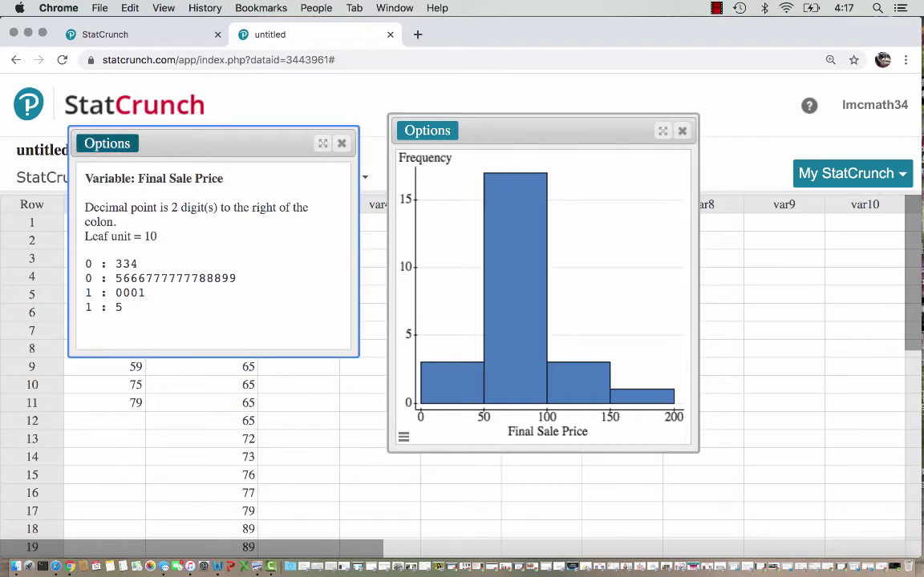
pyautogui.click(106, 142)
pyautogui.click(108, 166)
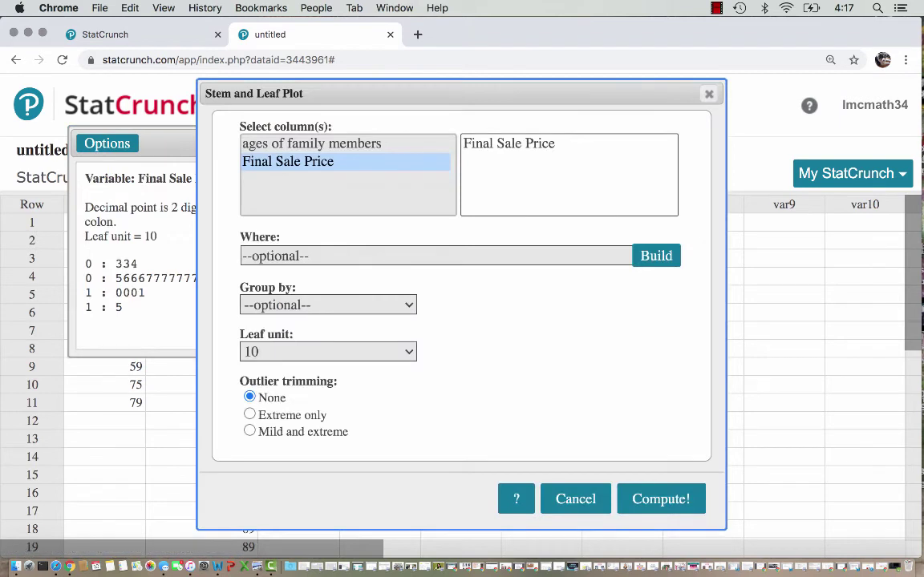
pyautogui.click(249, 414)
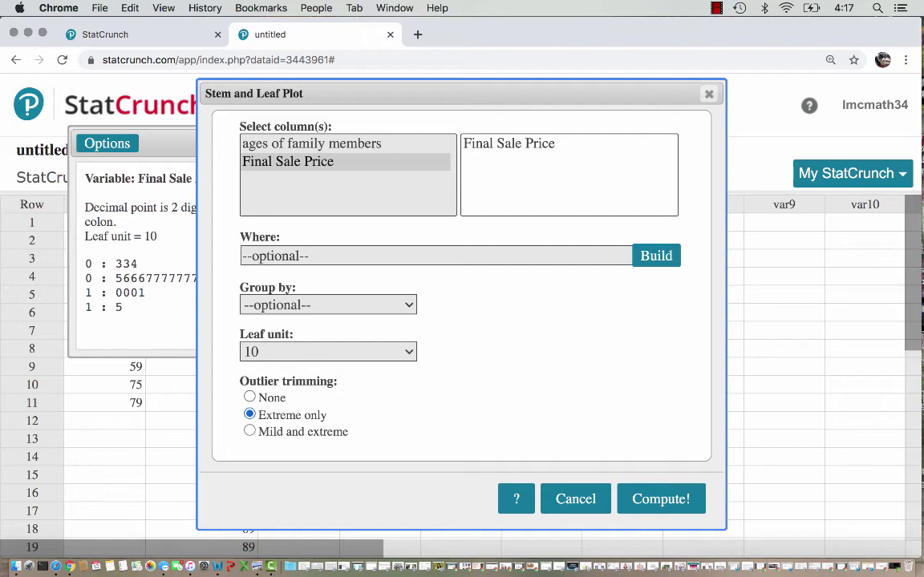
pyautogui.click(660, 499)
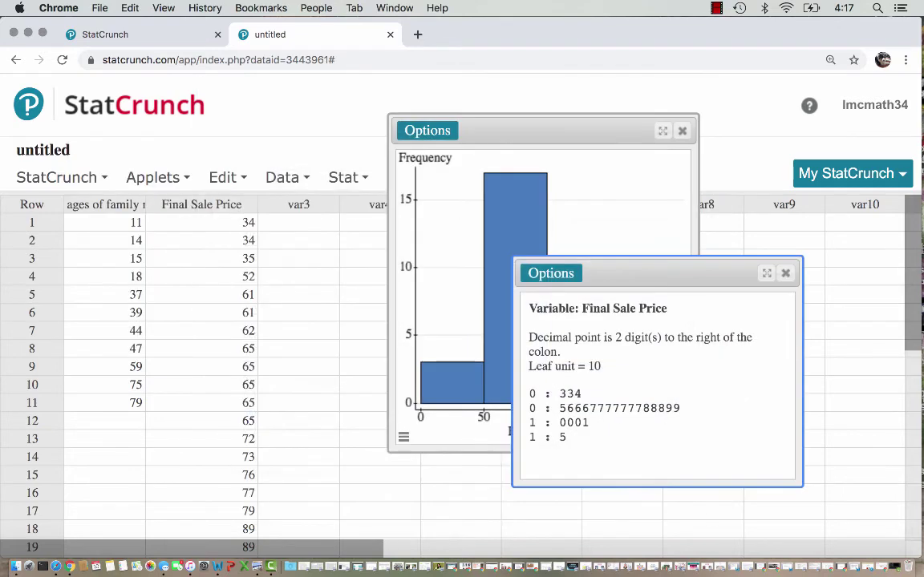
pyautogui.moveTo(531, 259); pyautogui.dragTo(206, 157)
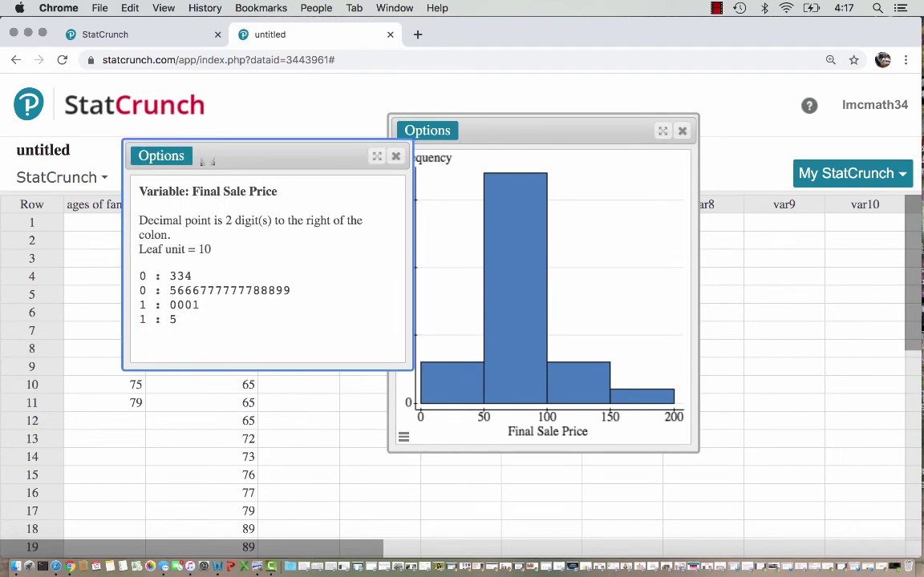
# Switch the stem-and-leaf plot back to leaf unit 1 and move it left to reveal the histogram.
pyautogui.click(161, 156)
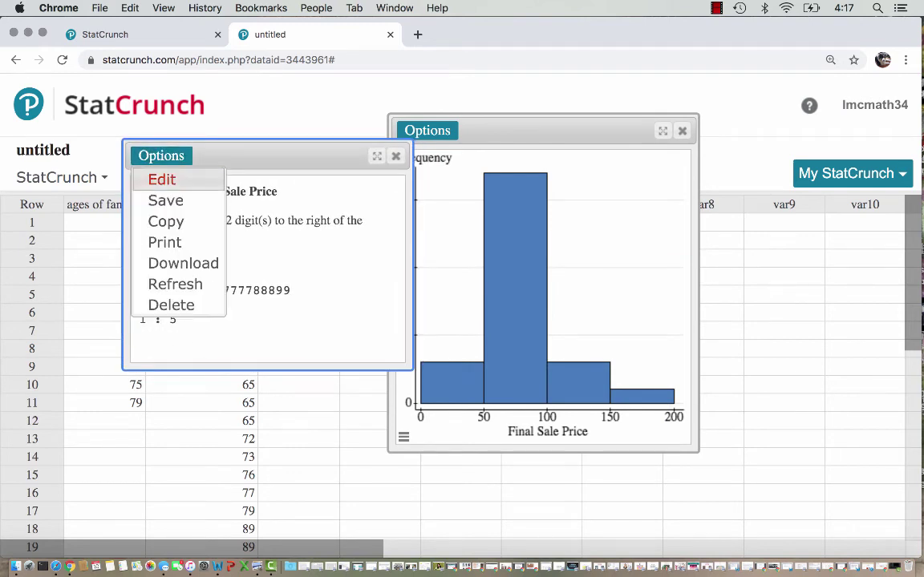
pyautogui.click(160, 180)
pyautogui.click(328, 351)
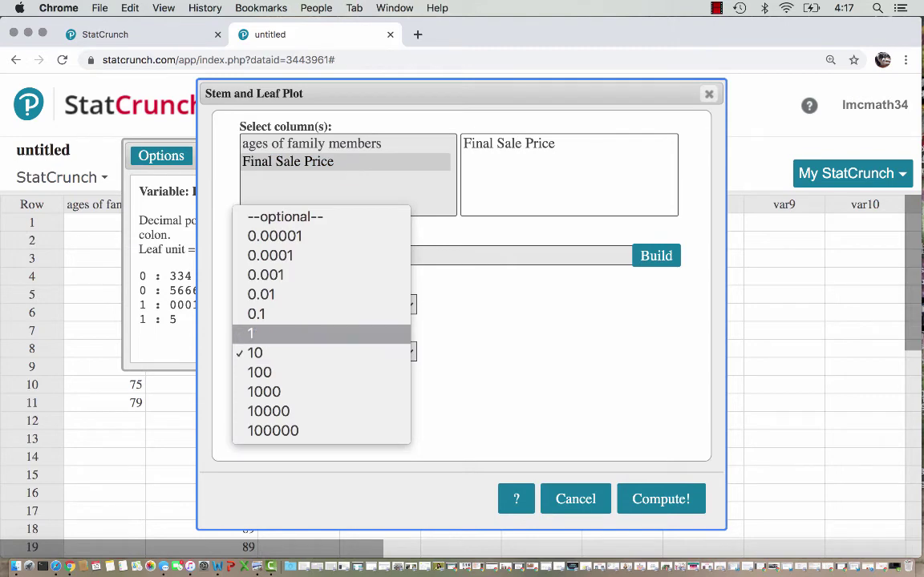
pyautogui.click(313, 332)
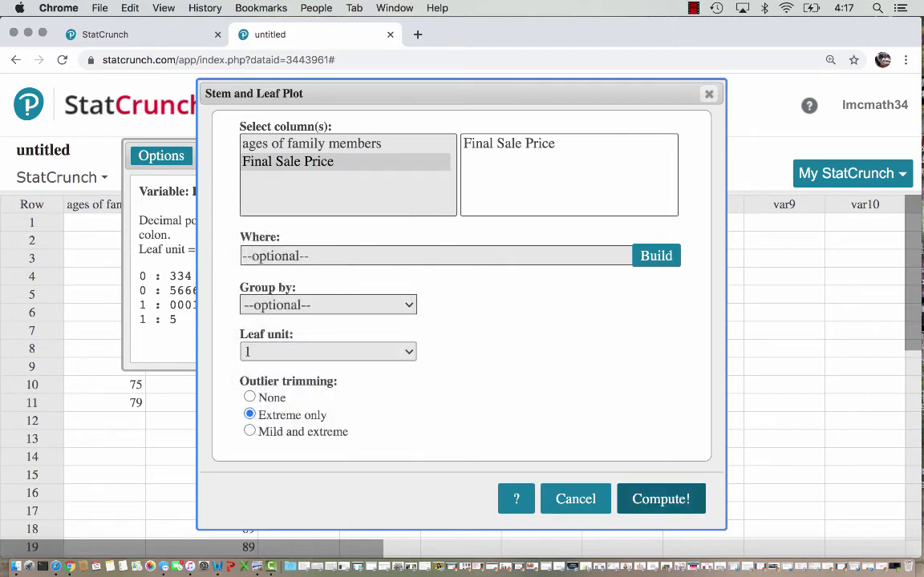
pyautogui.click(661, 499)
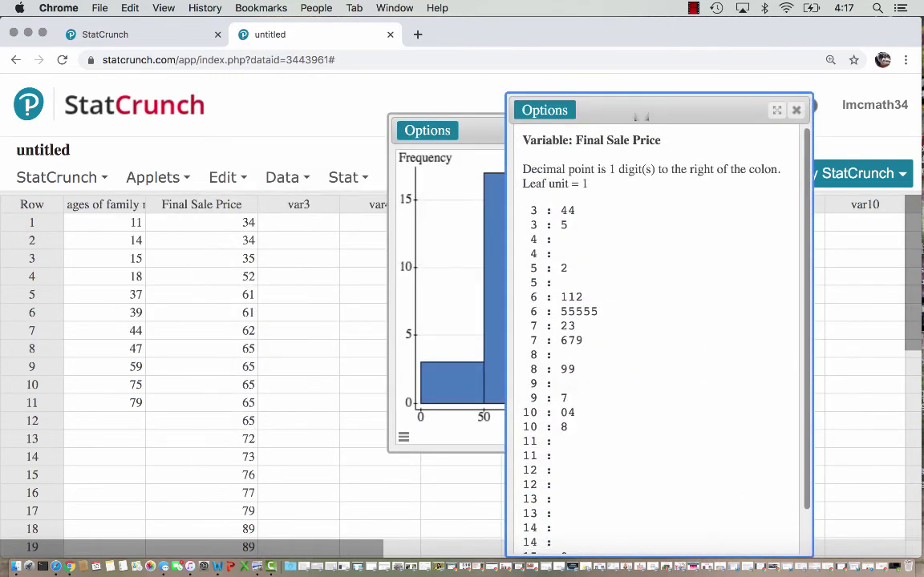
pyautogui.moveTo(566, 98); pyautogui.dragTo(193, 80)
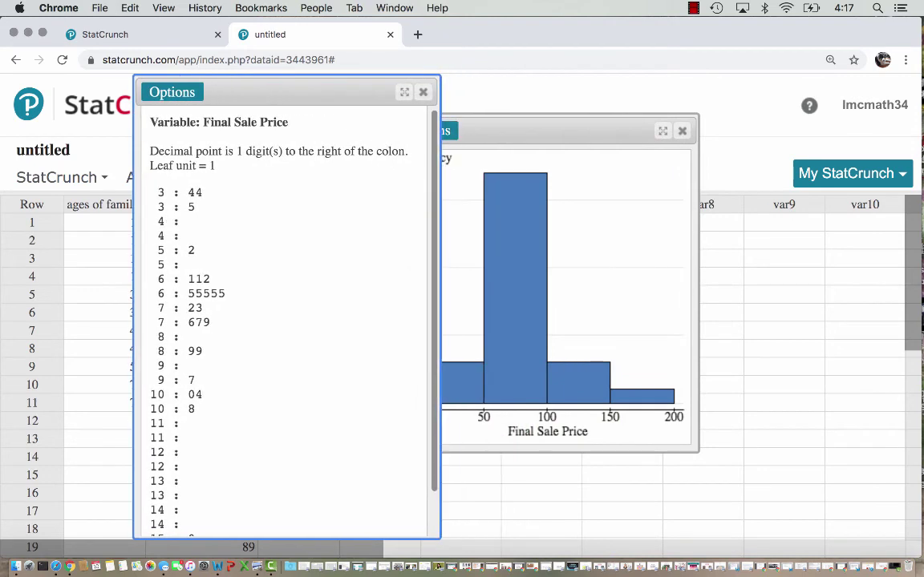
pyautogui.scroll(-3, 281, 321)
pyautogui.scroll(3, 280, 320)
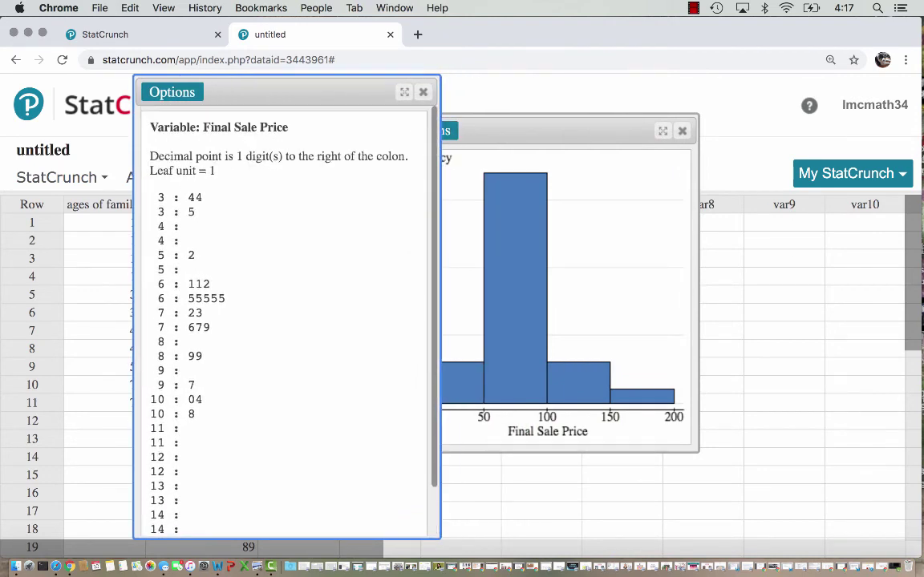
# Recompute the leaf-unit-1 stem plot with mild and extreme outliers trimmed, showing High: 150.
pyautogui.click(172, 92)
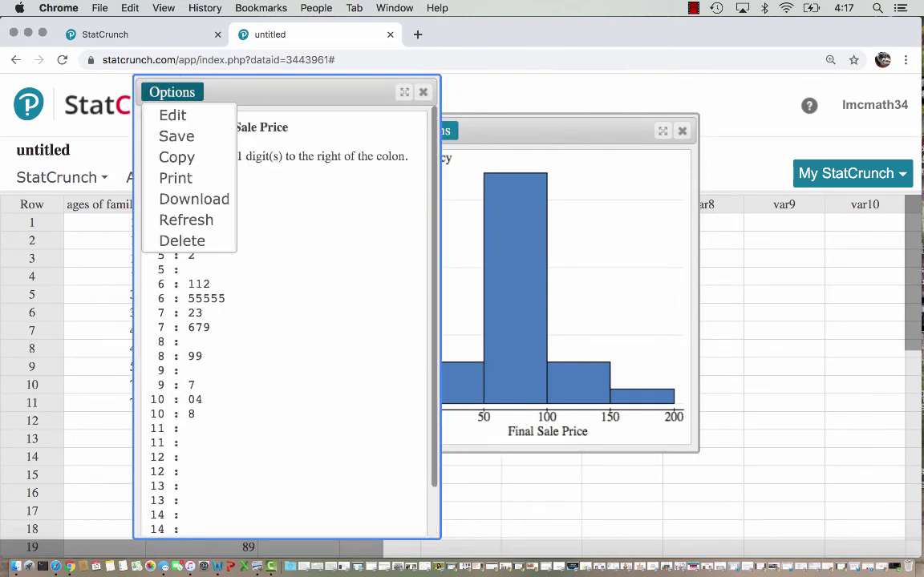
pyautogui.click(173, 116)
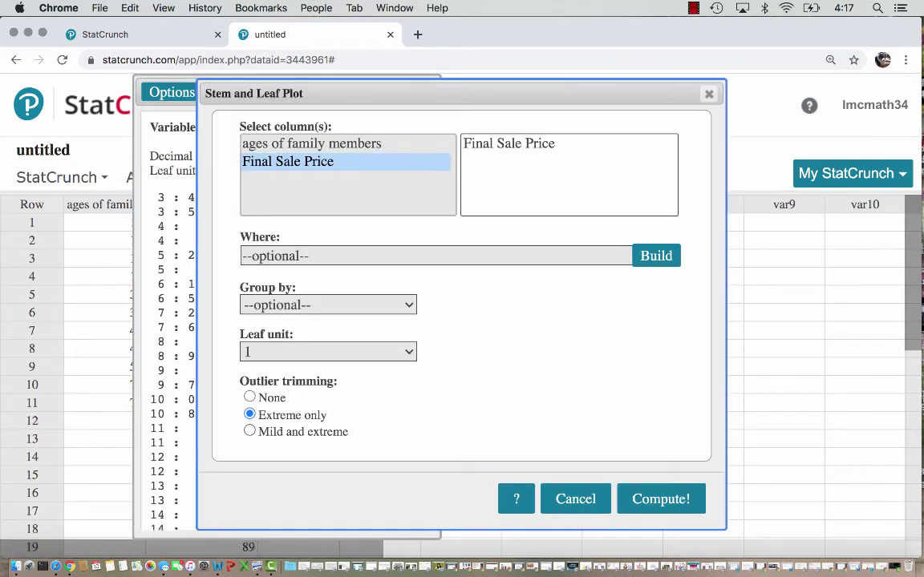
pyautogui.click(250, 432)
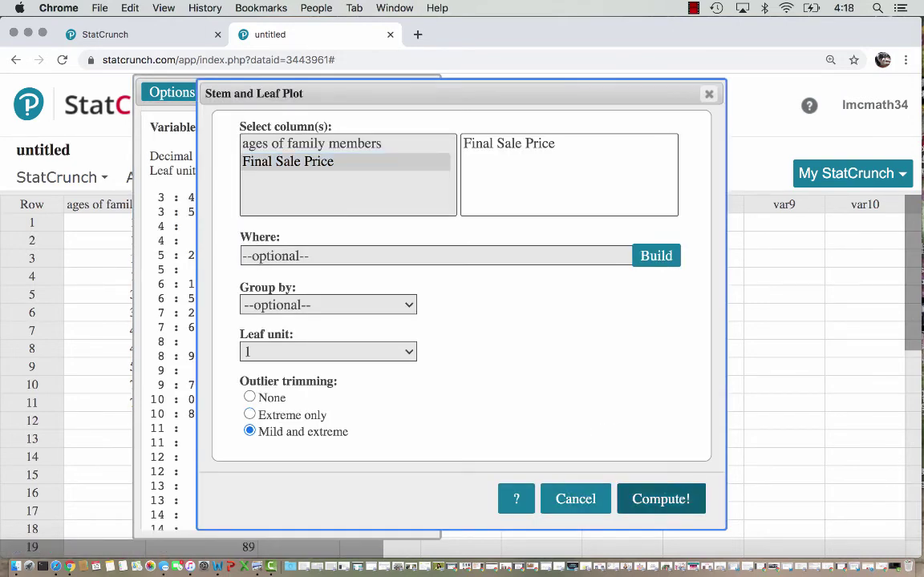
pyautogui.click(660, 499)
pyautogui.moveTo(622, 160); pyautogui.dragTo(285, 98)
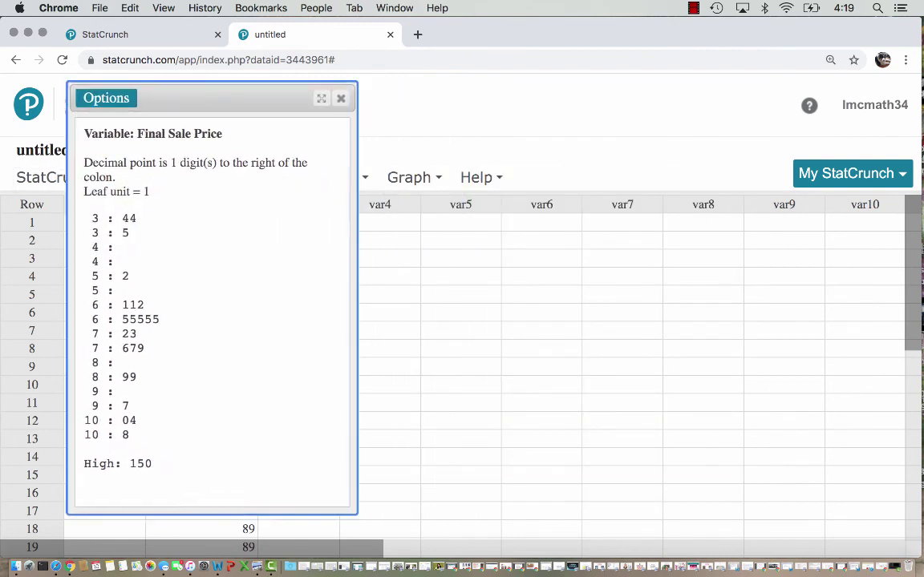
# Plot the family-ages column as a leaf-unit-1 stem-and-leaf (stems 1–7) beside the sale-price plot.
pyautogui.click(408, 177)
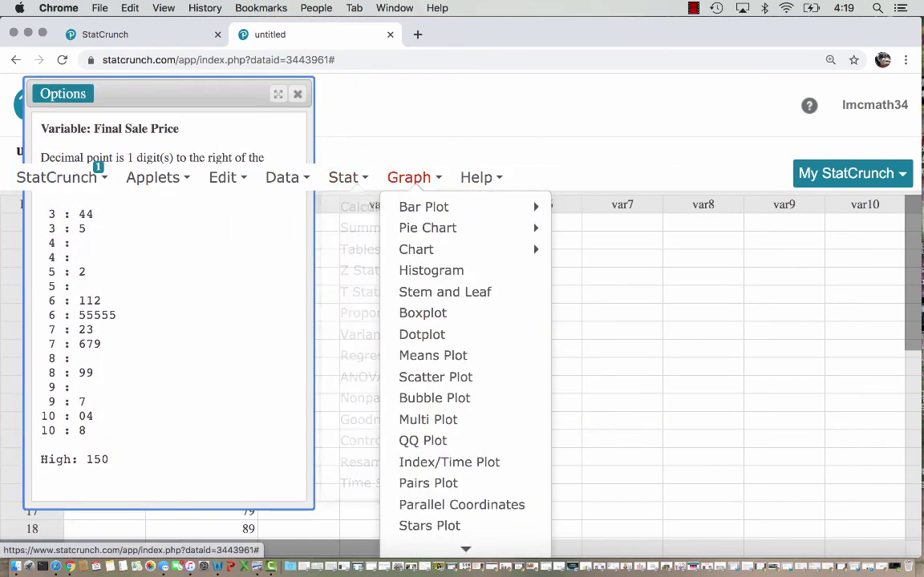
pyautogui.click(445, 292)
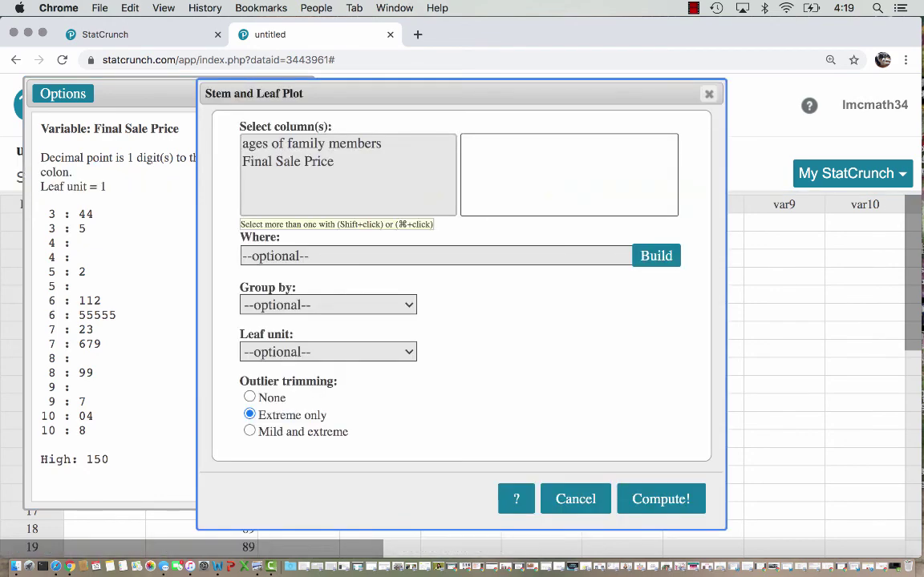
pyautogui.click(311, 144)
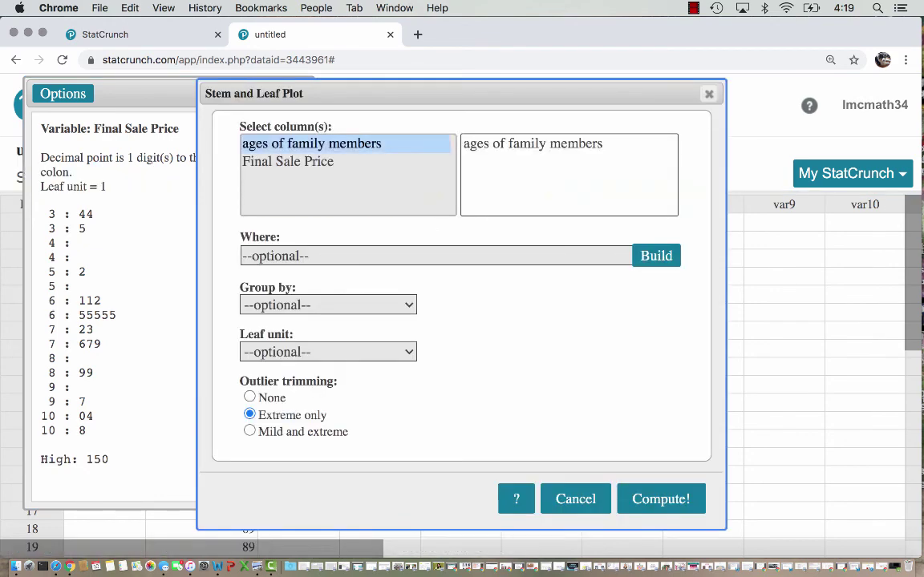
pyautogui.click(660, 499)
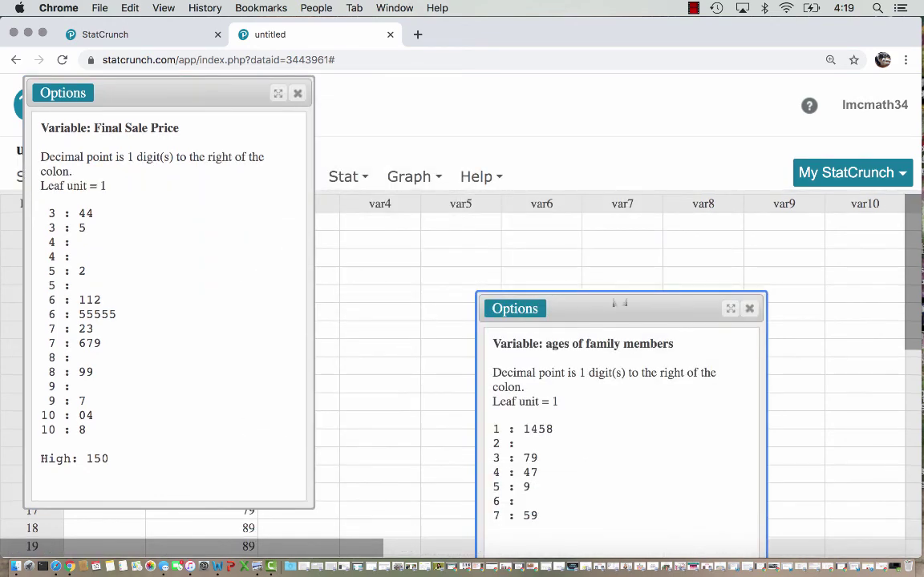
pyautogui.moveTo(617, 300); pyautogui.dragTo(510, 138)
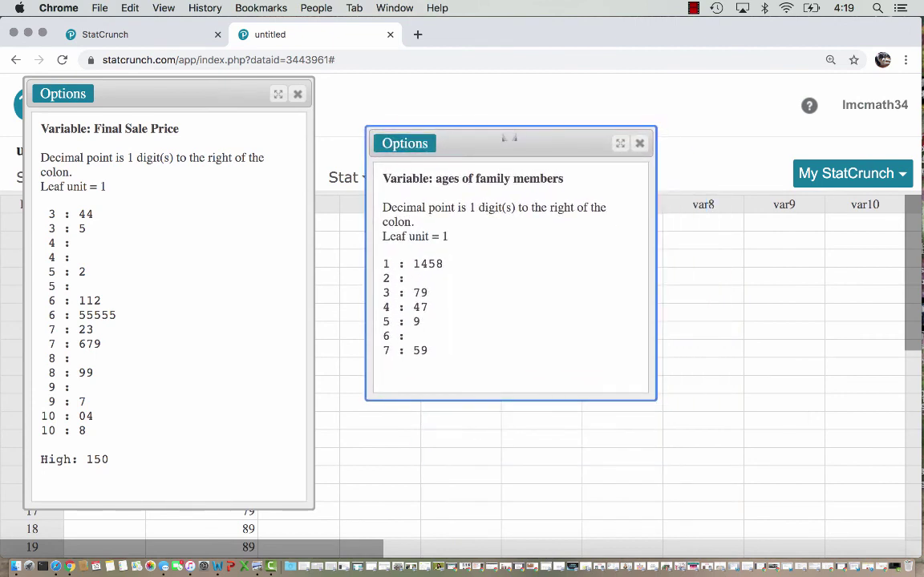